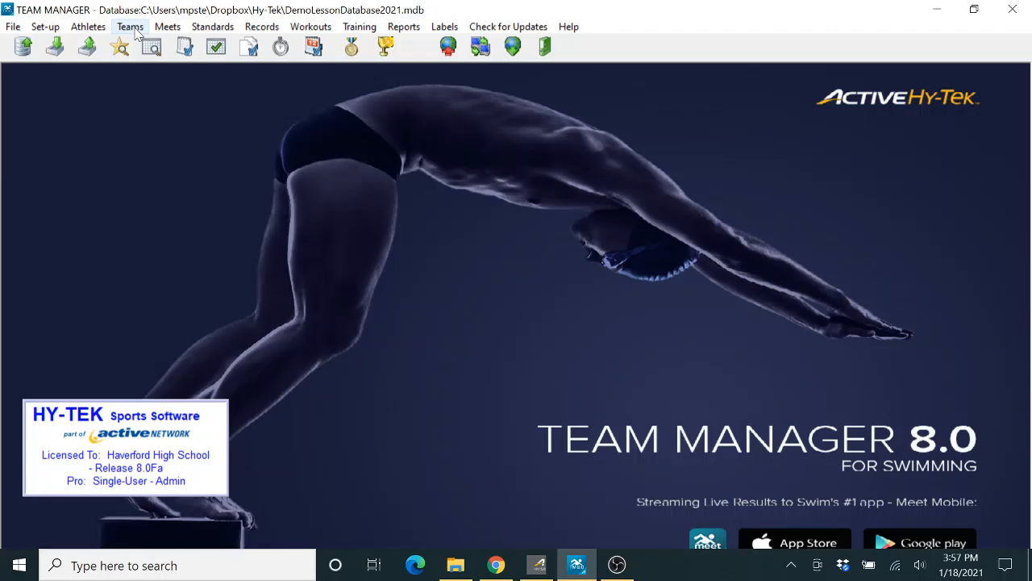
Step: Open the Team Browser from the Teams menu, showing an empty team list
left_click(134, 28)
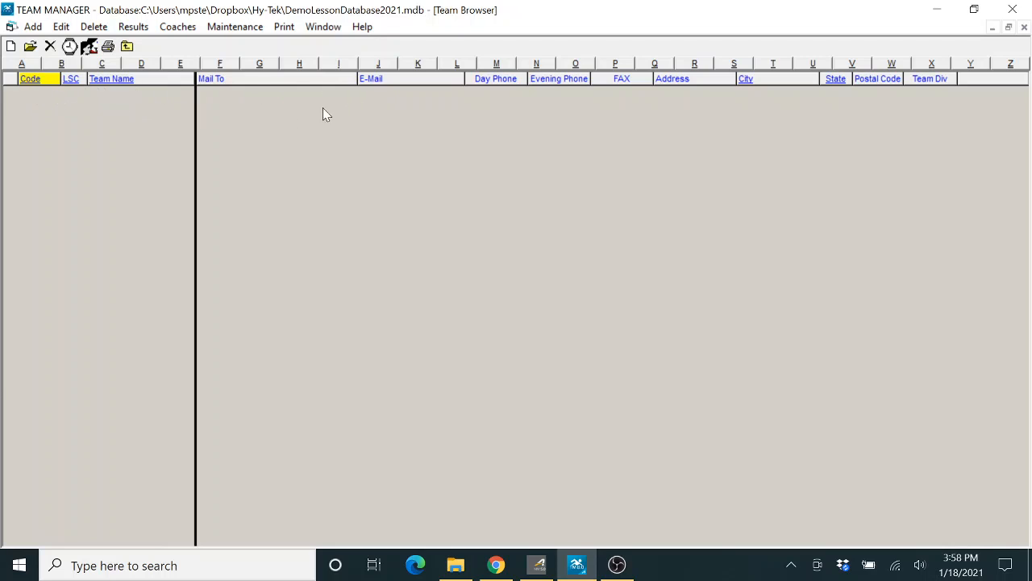
Step: Add a new team to bring up a blank Team Maintenance form
left_click(33, 27)
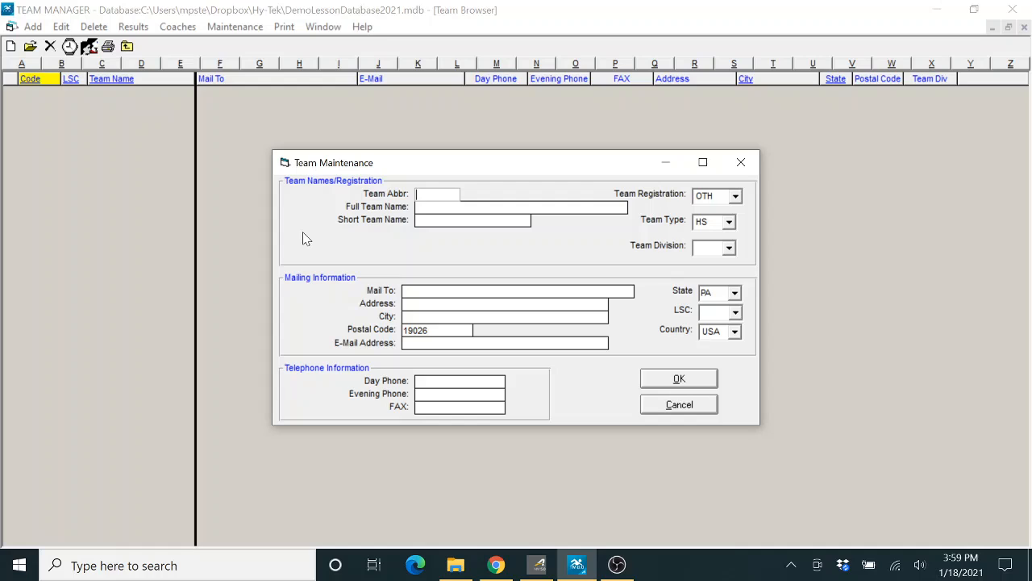
Step: Enter team abbreviation HAV, full name Haverford High School and short name Haverford
type("HAV")
type("Haverford High ")
type("School")
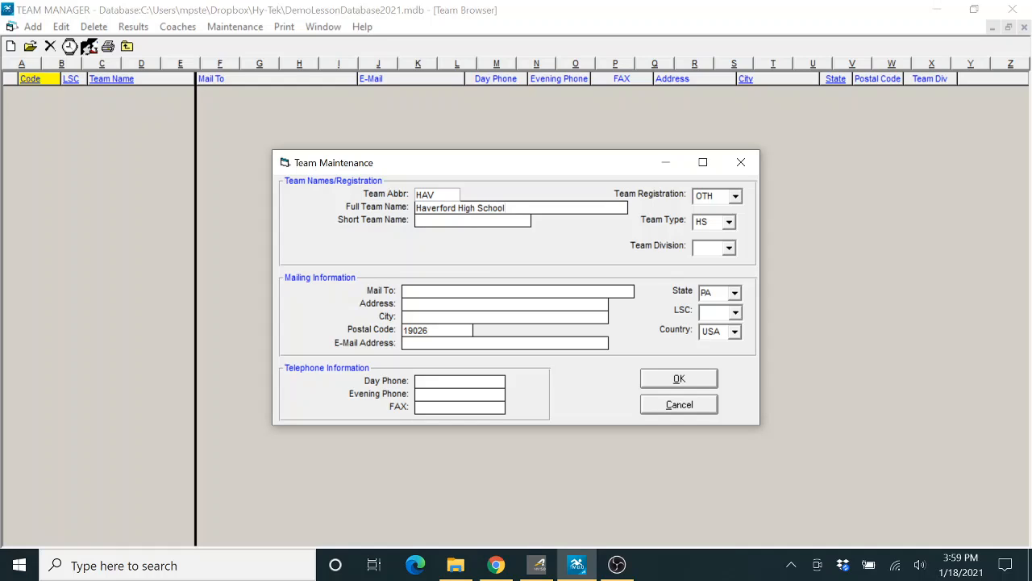
type("Haverford")
Step: Set Mail To to Haverford High School, Address to 200 Mill Road and City to Havertown
type("200 Mill")
type(" Road")
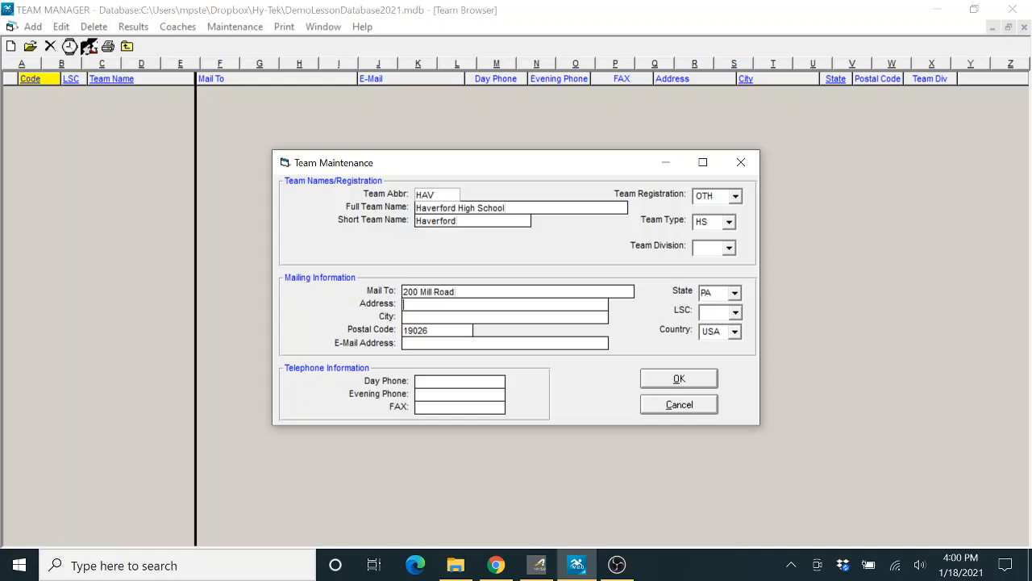
type("Haver")
left_click_drag(466, 292, 401, 292)
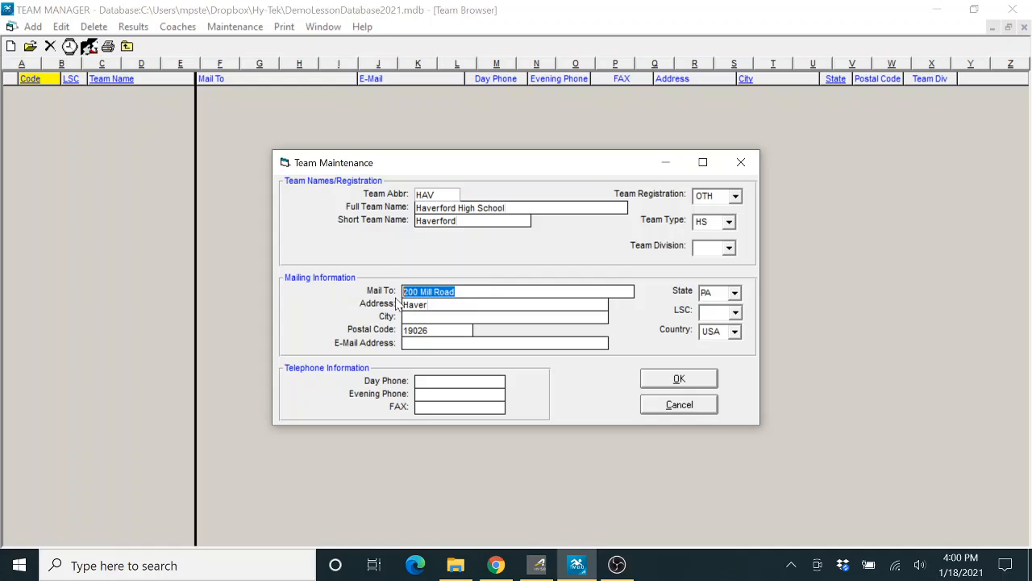
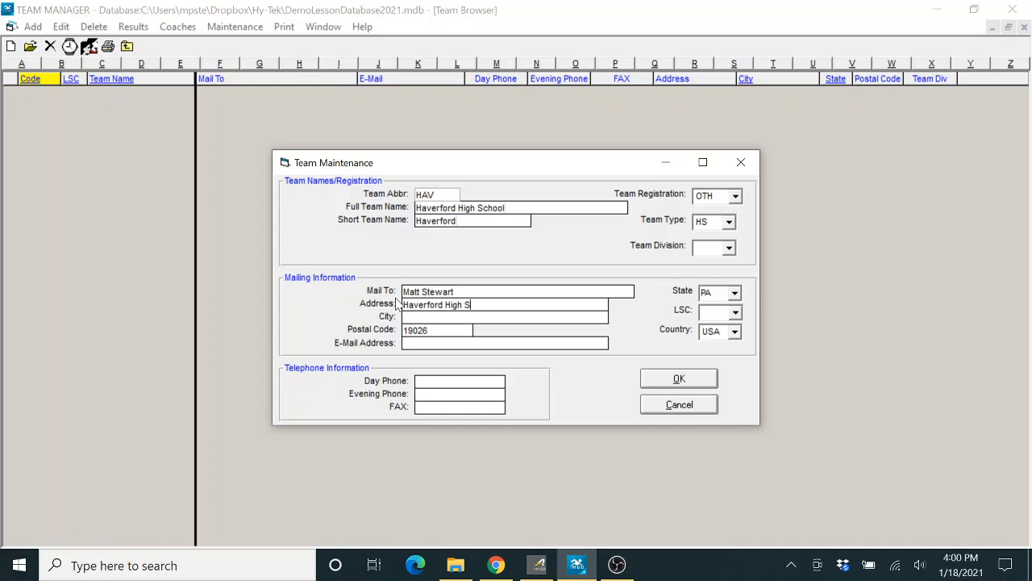
key("Tab")
key("shift+Tab")
key("shift+Tab")
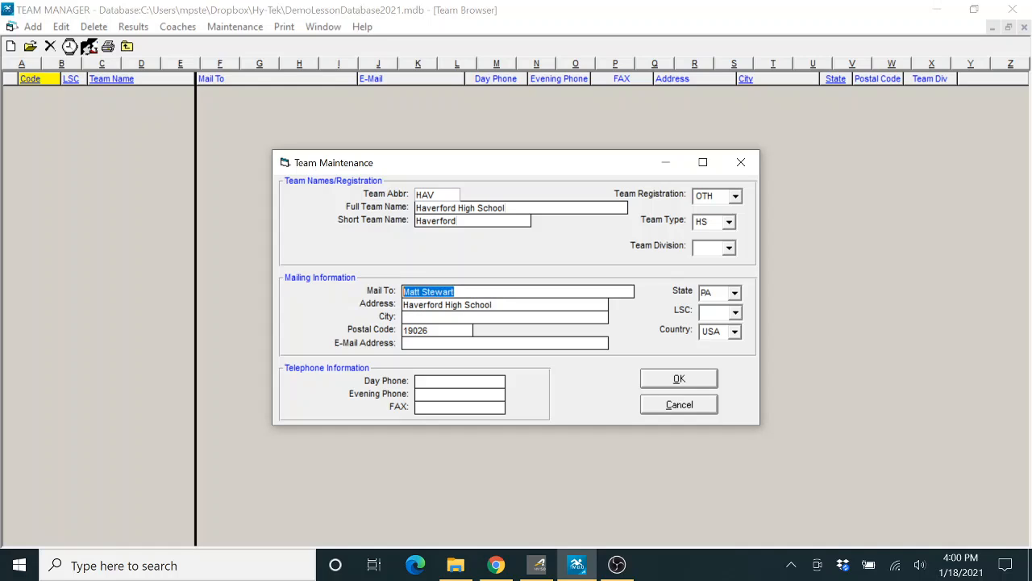
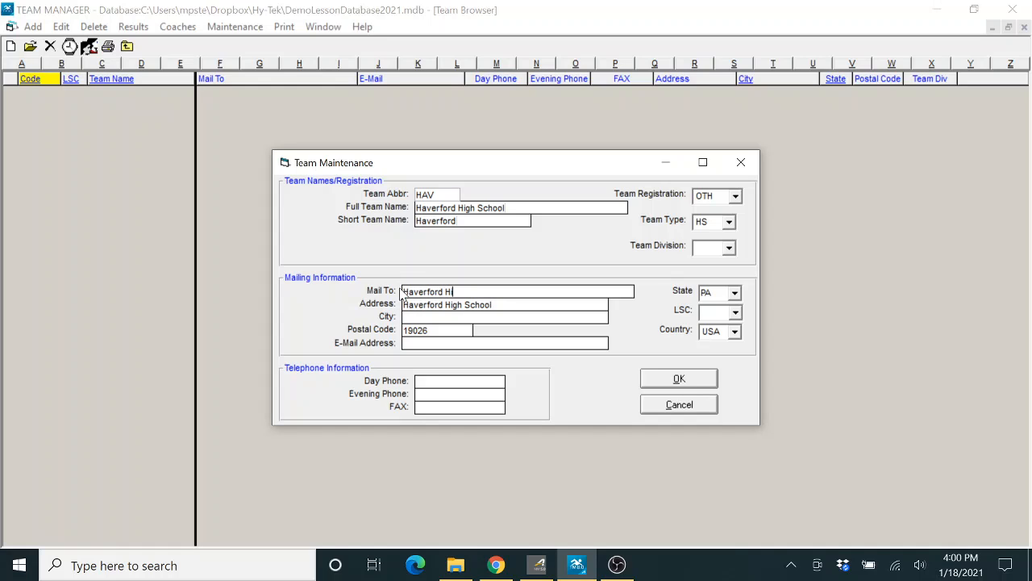
key("Tab")
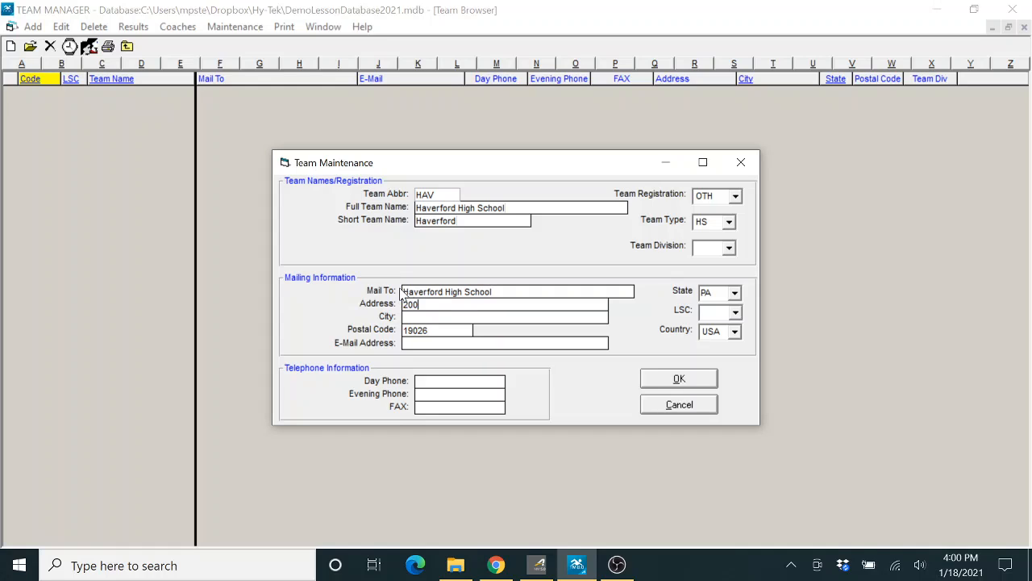
key("BackSpace")
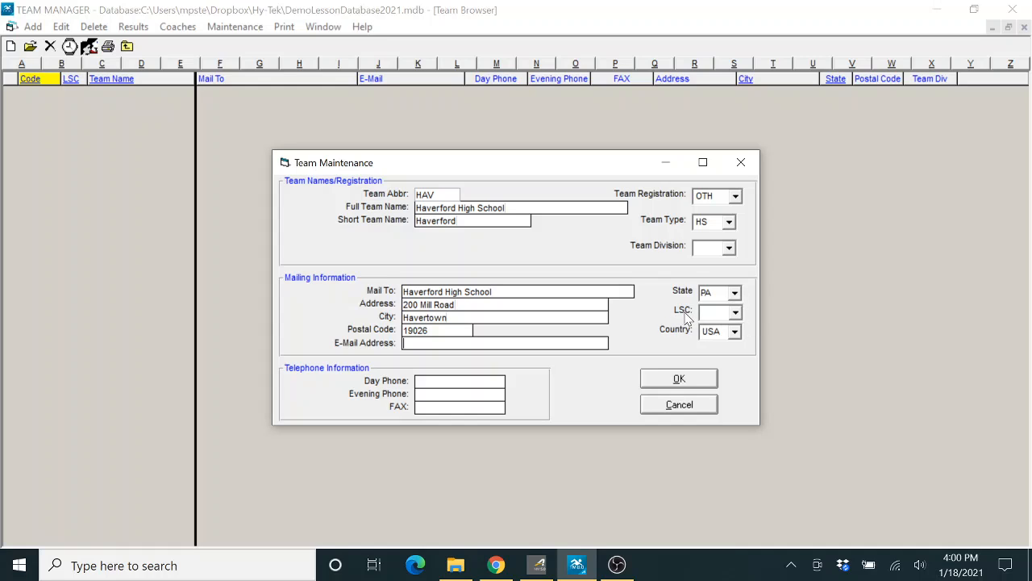
left_click(736, 314)
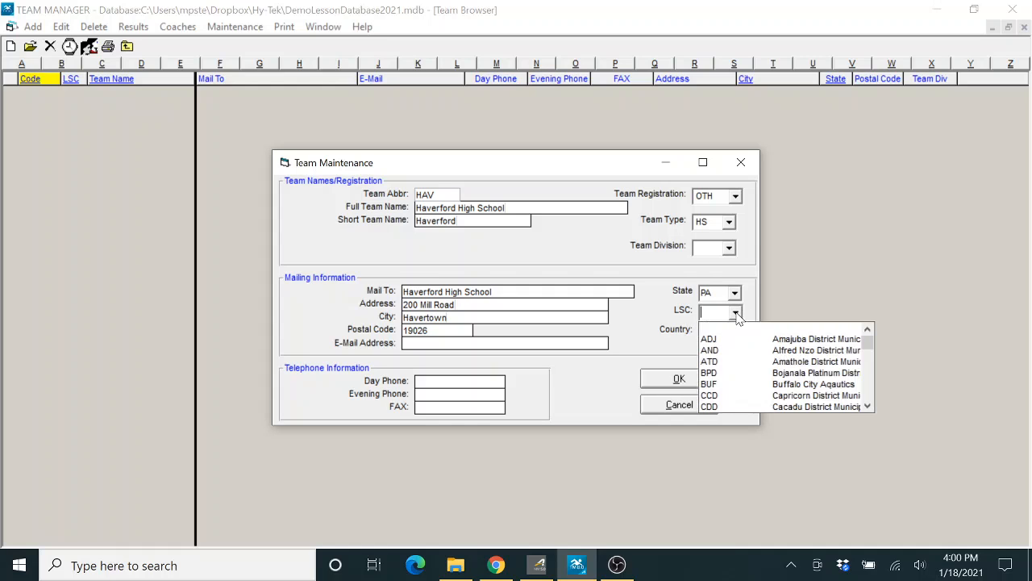
left_click(869, 352)
left_click_drag(869, 352, 869, 329)
left_click(657, 300)
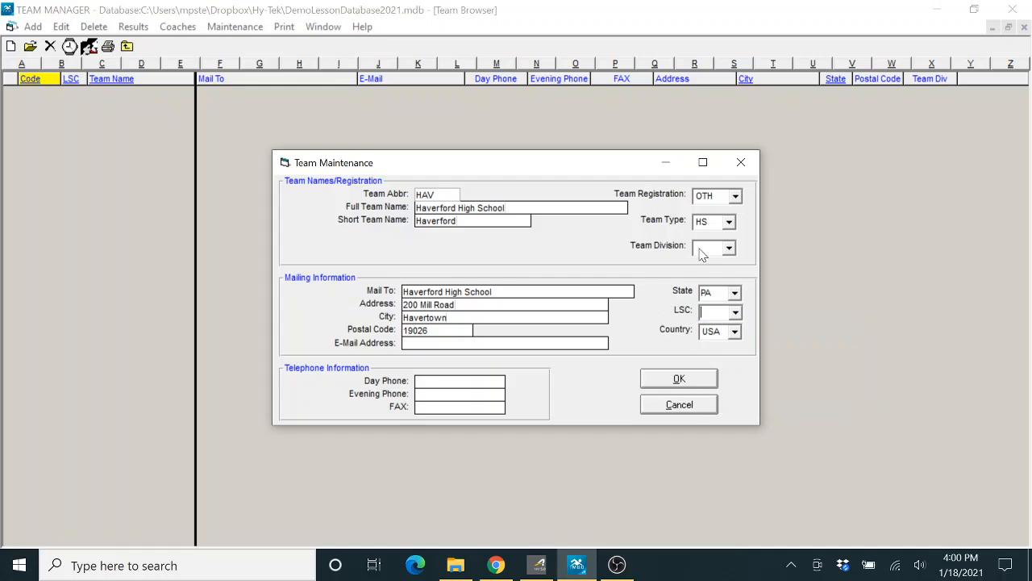
left_click(730, 223)
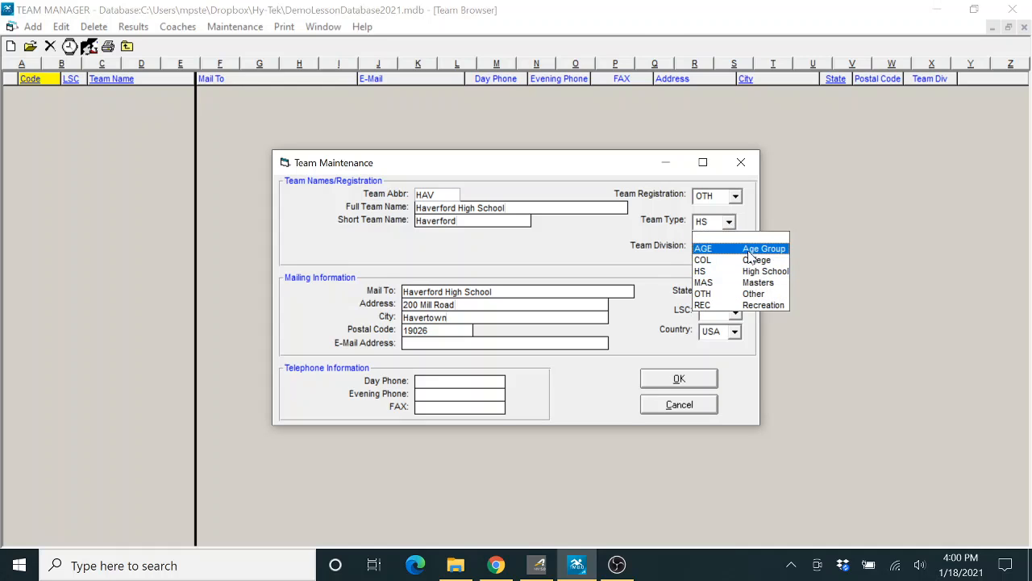
left_click(753, 294)
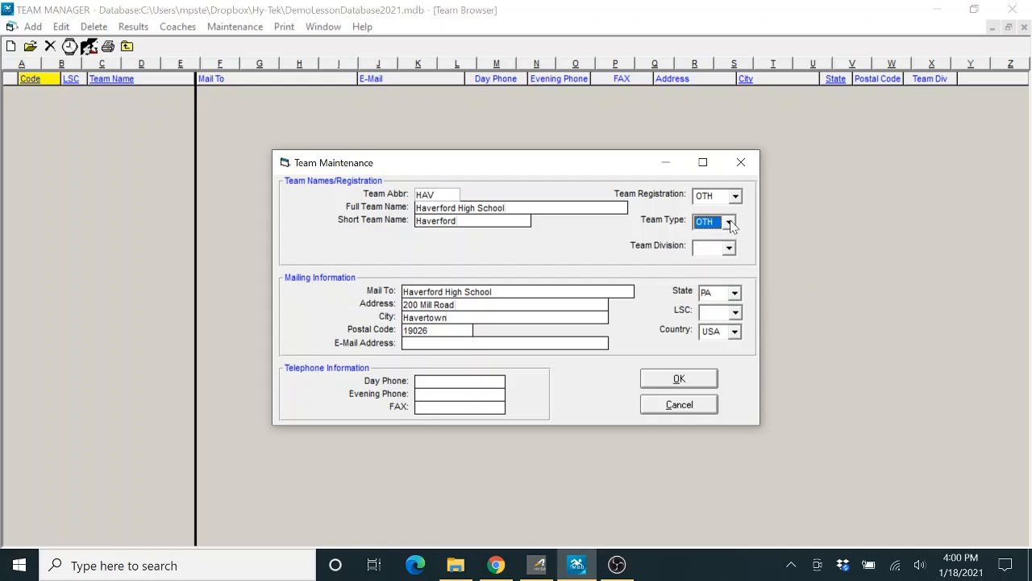
left_click(729, 223)
left_click(719, 267)
left_click(736, 197)
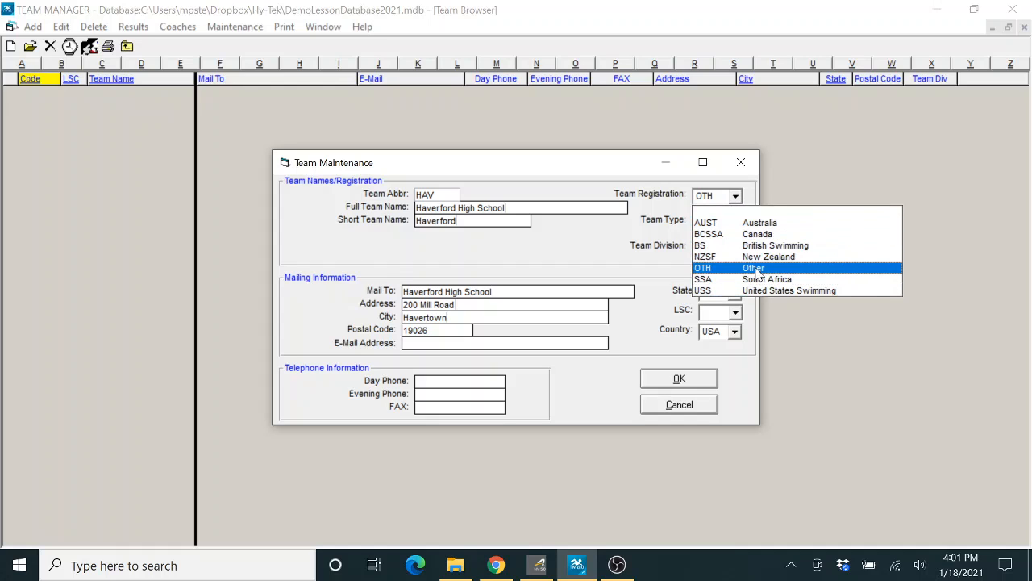
left_click(756, 272)
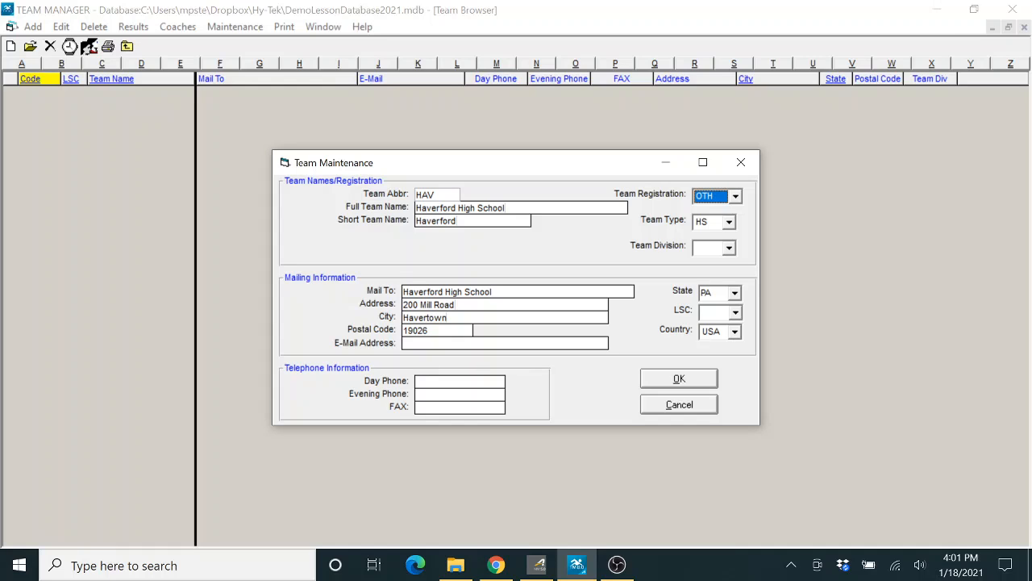
Step: Save the HAV Haverford High School team, close the blank form, and reopen the HAV record
left_click(677, 379)
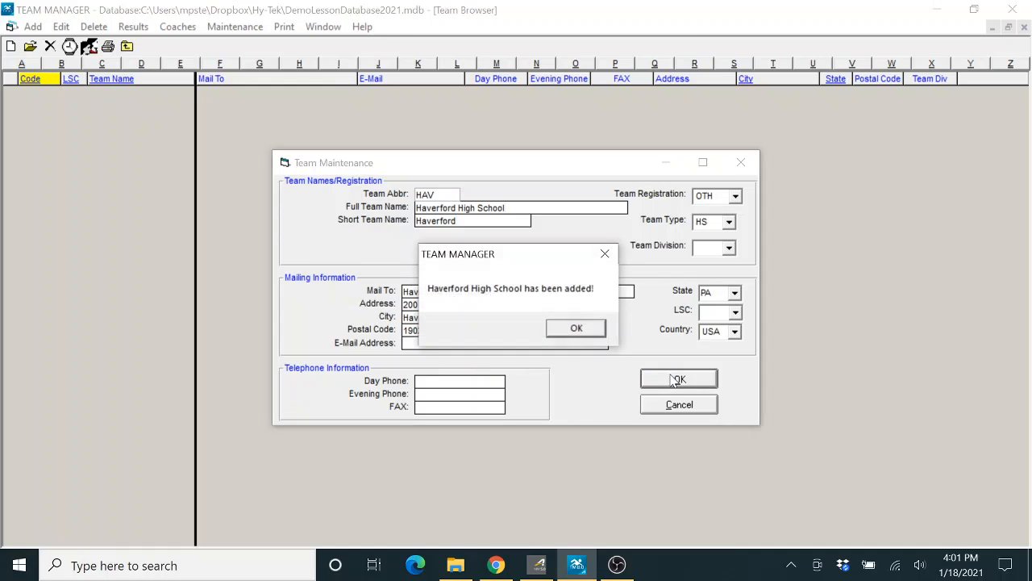
left_click(577, 330)
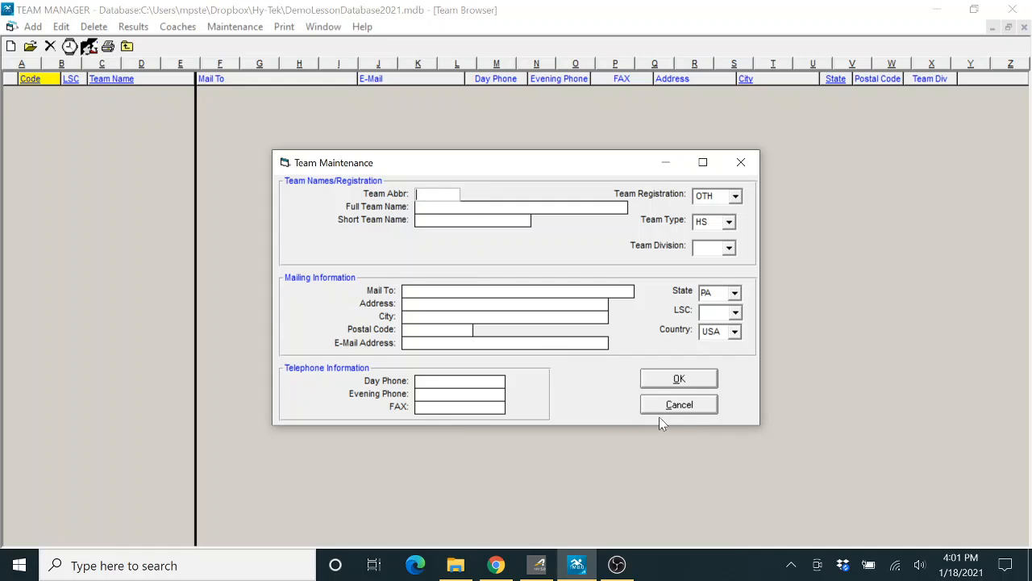
left_click(686, 406)
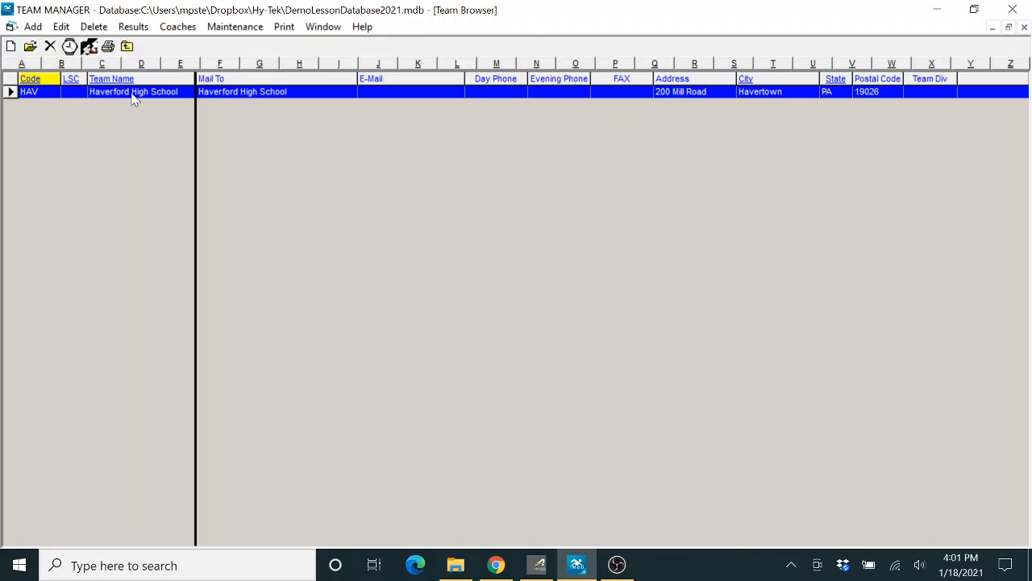
left_click(62, 26)
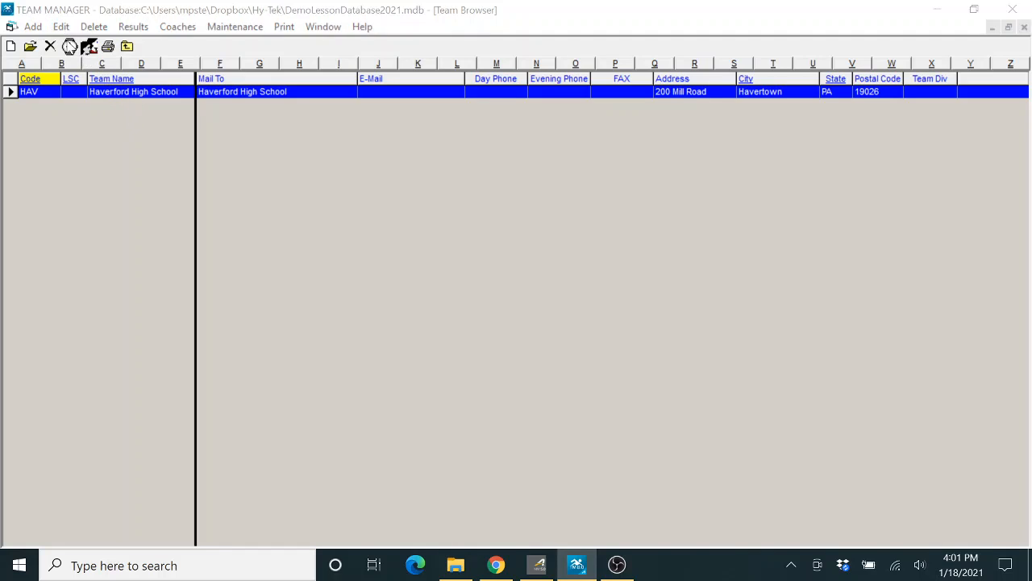